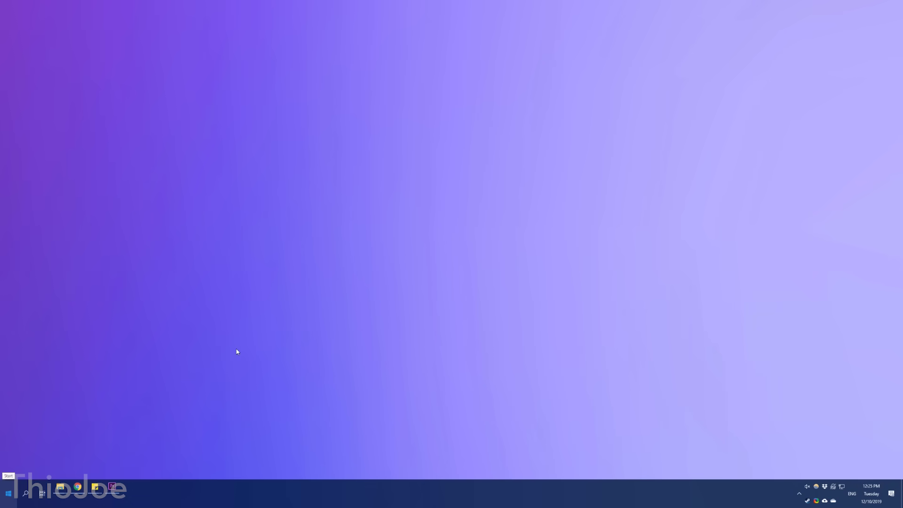
- Open the Windows appearance and performance options and choose Adjust for best performance under the visual effects
left_click(9, 493)
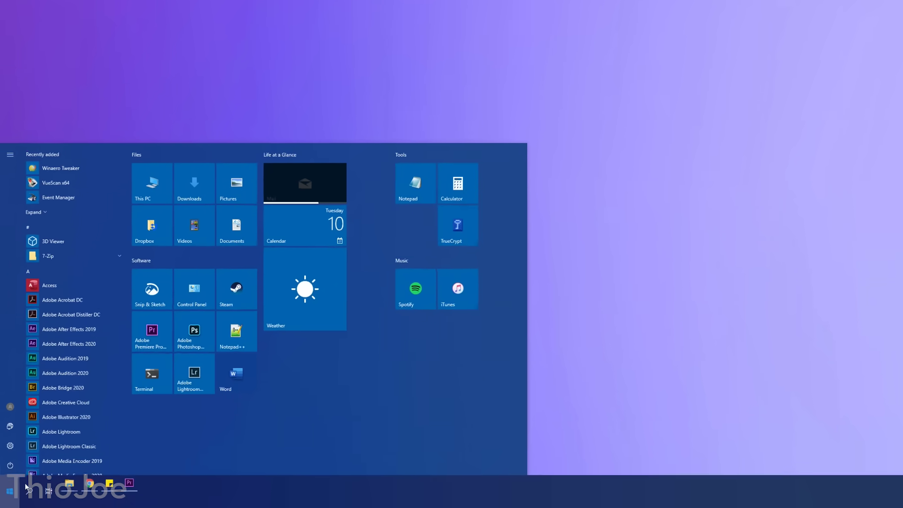
type("perform")
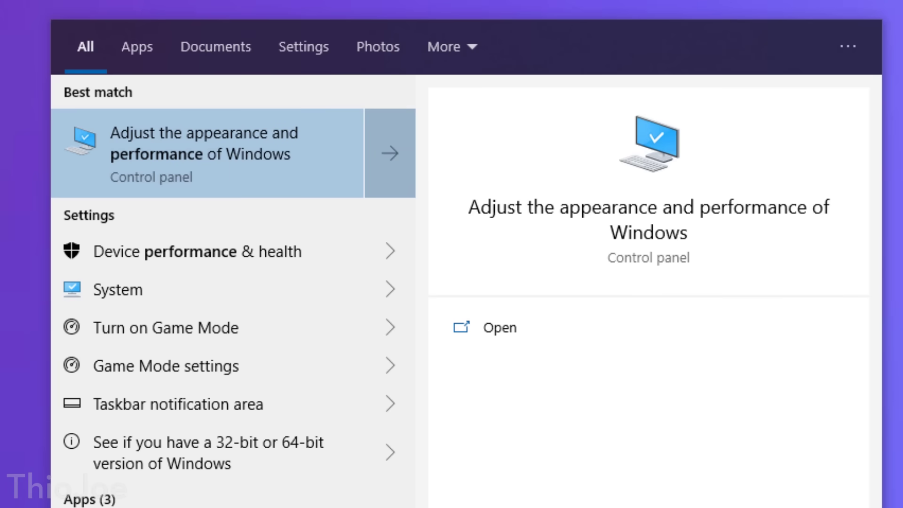
left_click(194, 167)
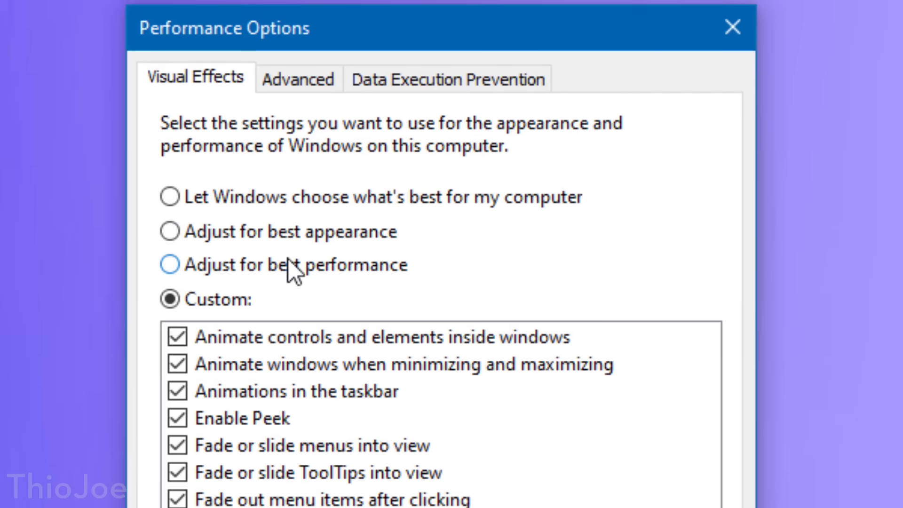
left_click(285, 271)
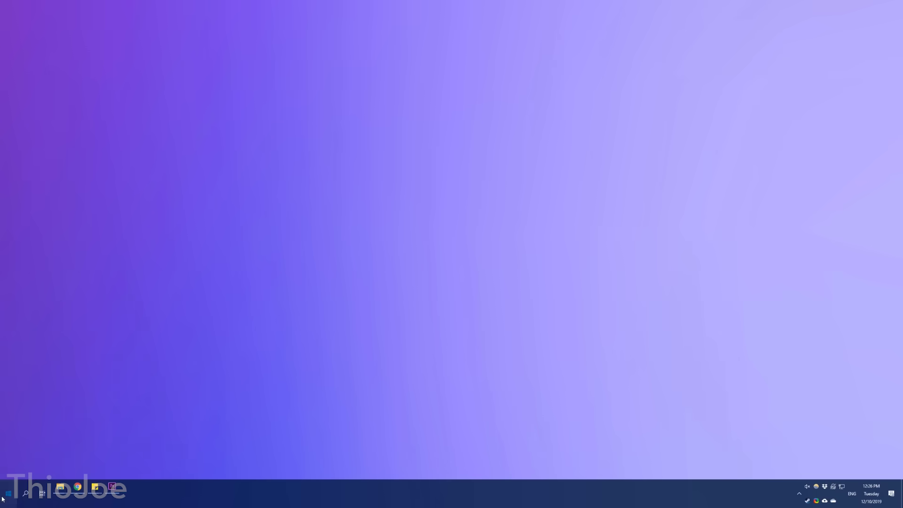
- Open Startup and Recovery from This PC's advanced system settings and lower the time to display the list of operating systems
left_click(6, 495)
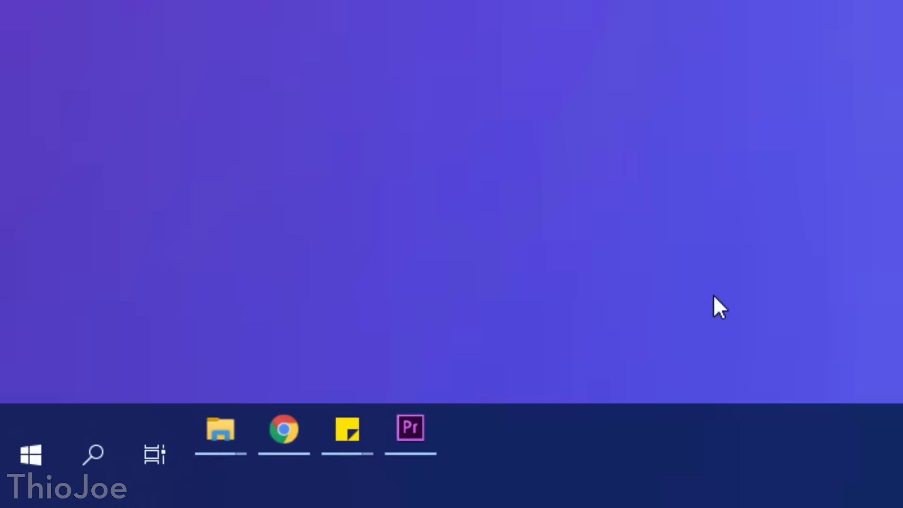
type("this pd")
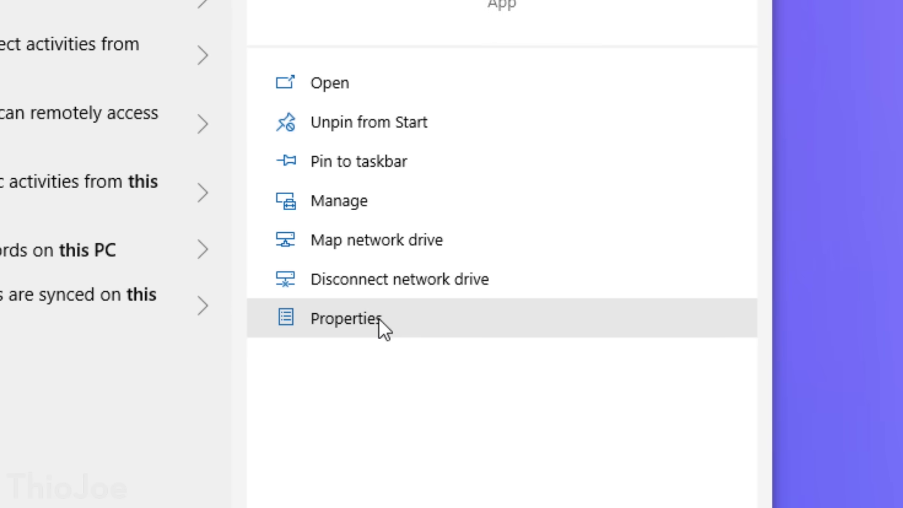
left_click(379, 319)
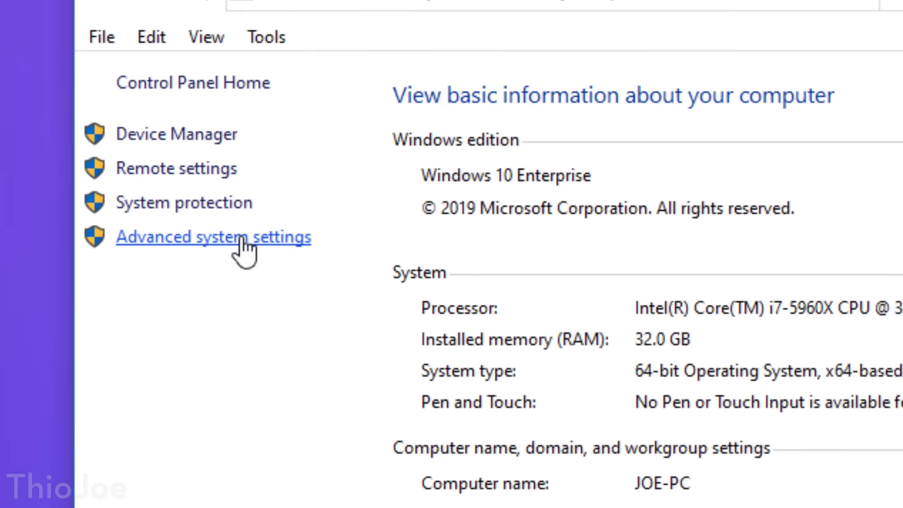
left_click(242, 240)
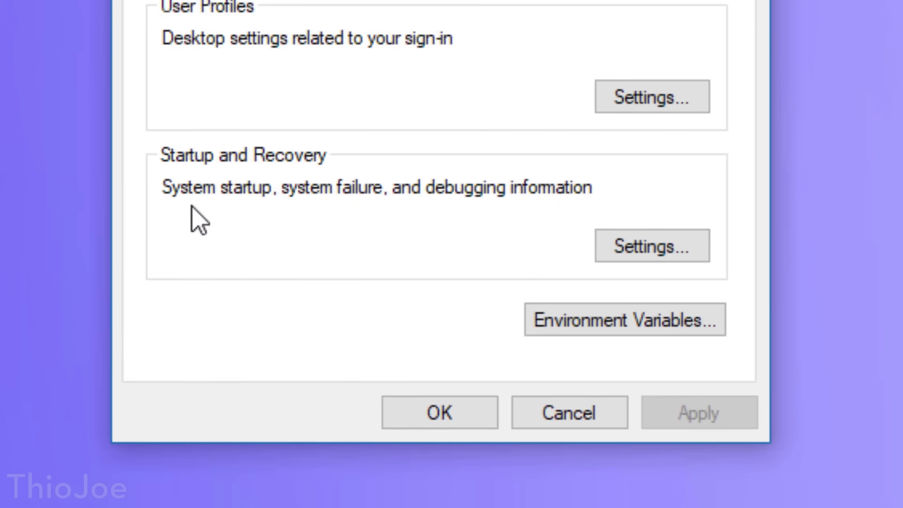
left_click(700, 249)
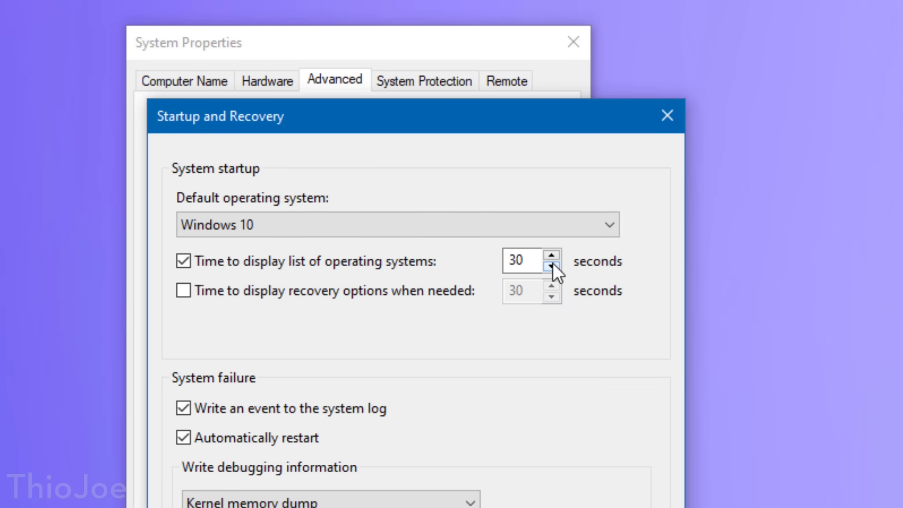
left_click_drag(554, 267, 554, 267)
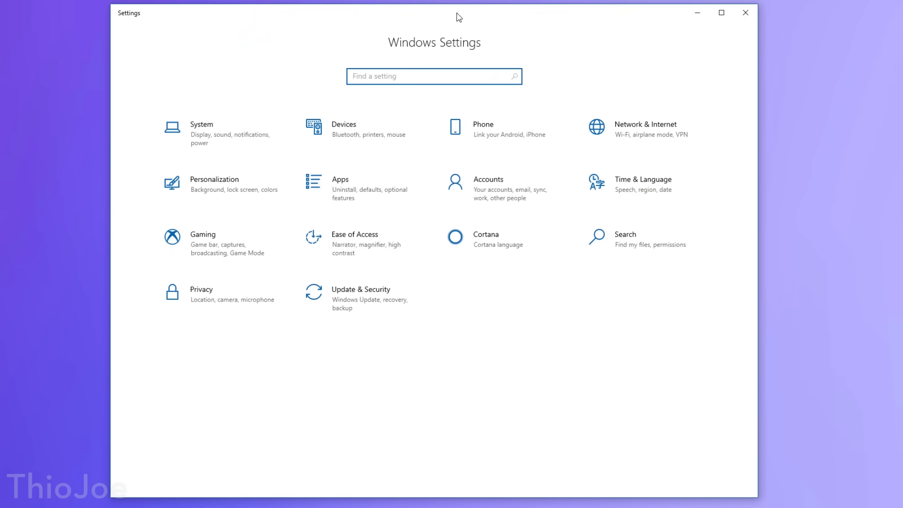
- Open the additional power settings from the Power & sleep system settings and activate the High performance power plan
left_click(226, 134)
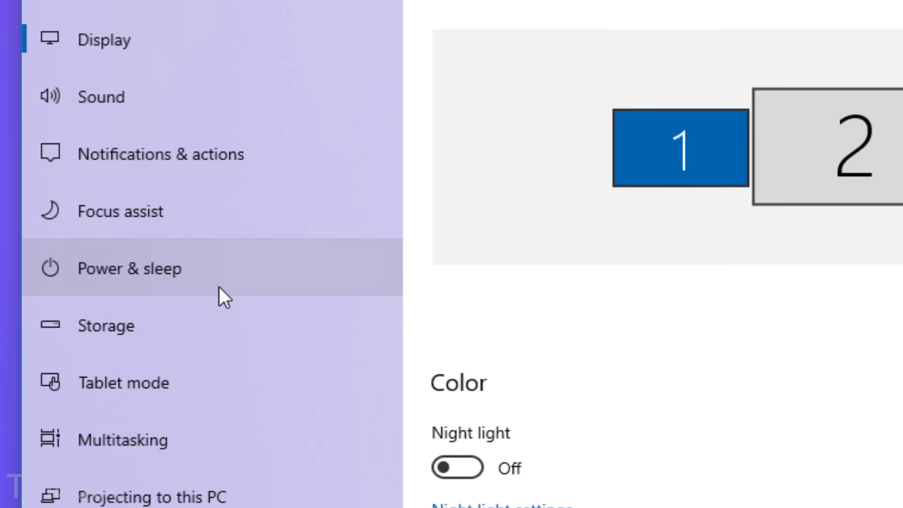
left_click(185, 407)
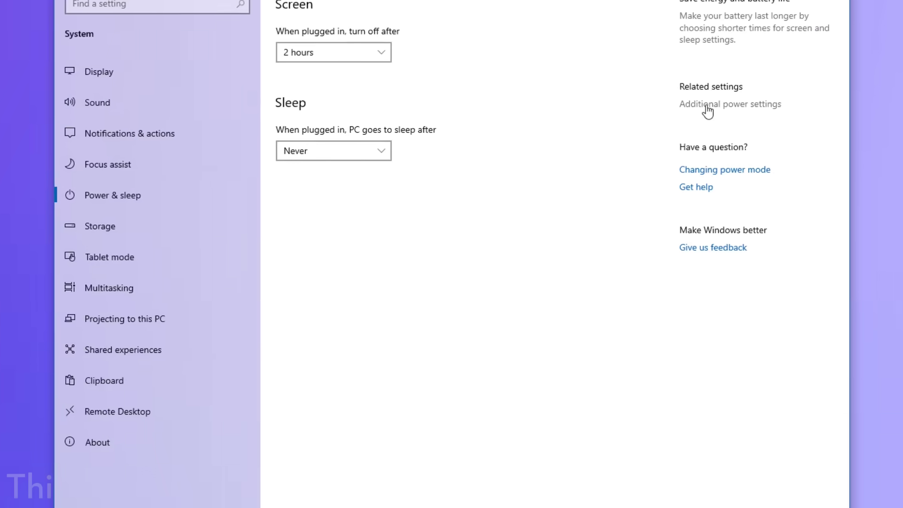
left_click(708, 107)
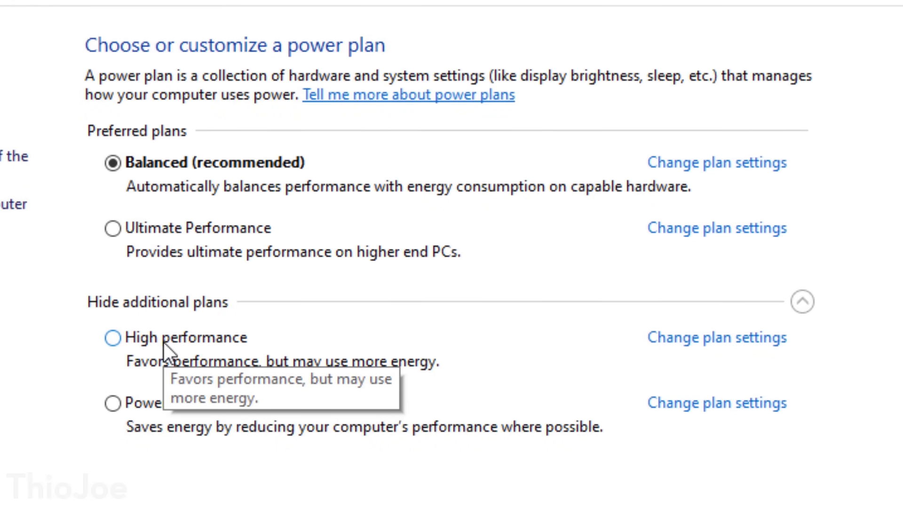
left_click(202, 346)
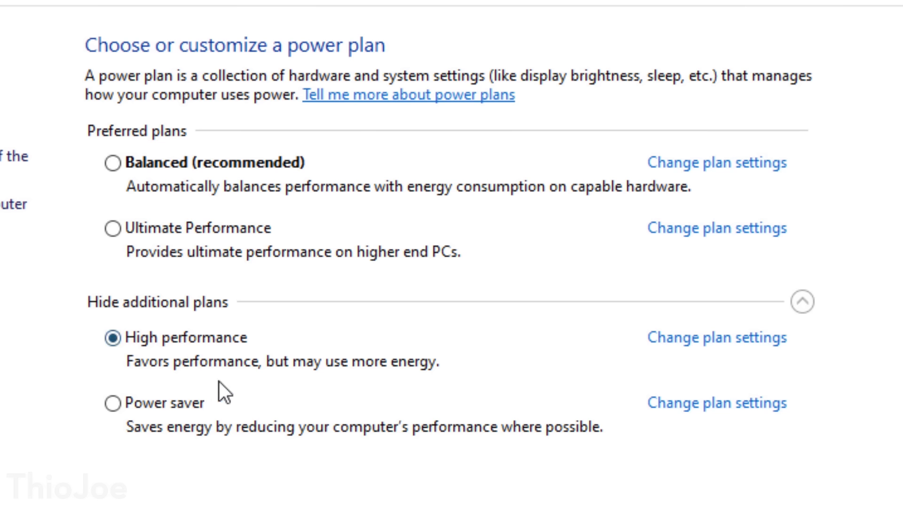
left_click(198, 352)
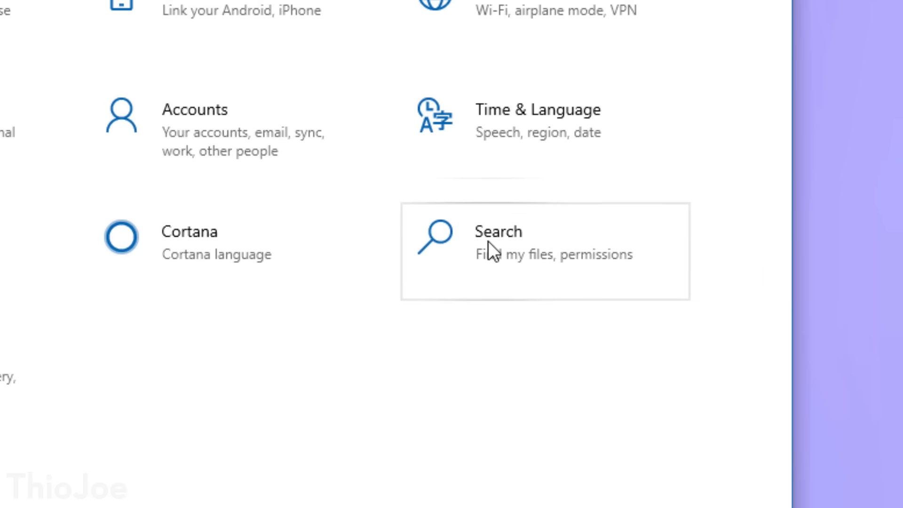
- Open the Searching Windows settings and view the customizable search locations of the Classic Find My Files option
left_click(488, 241)
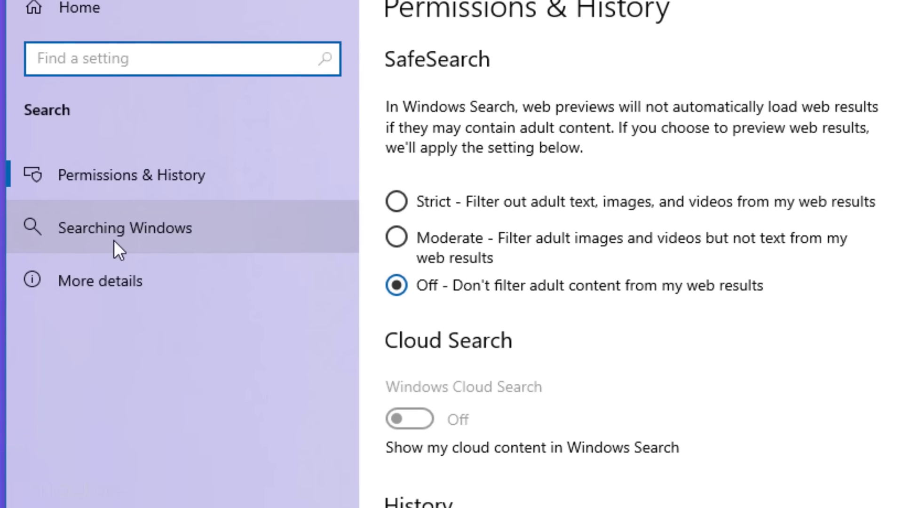
left_click(166, 301)
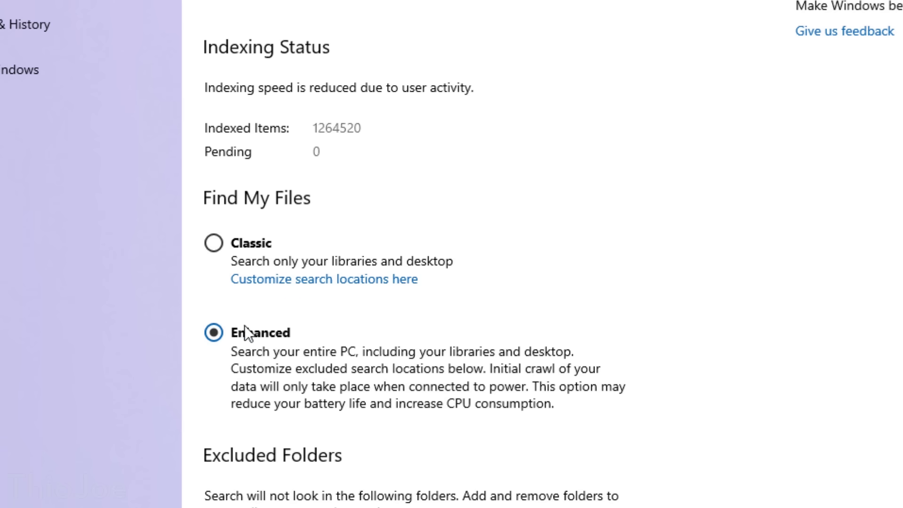
left_click(326, 284)
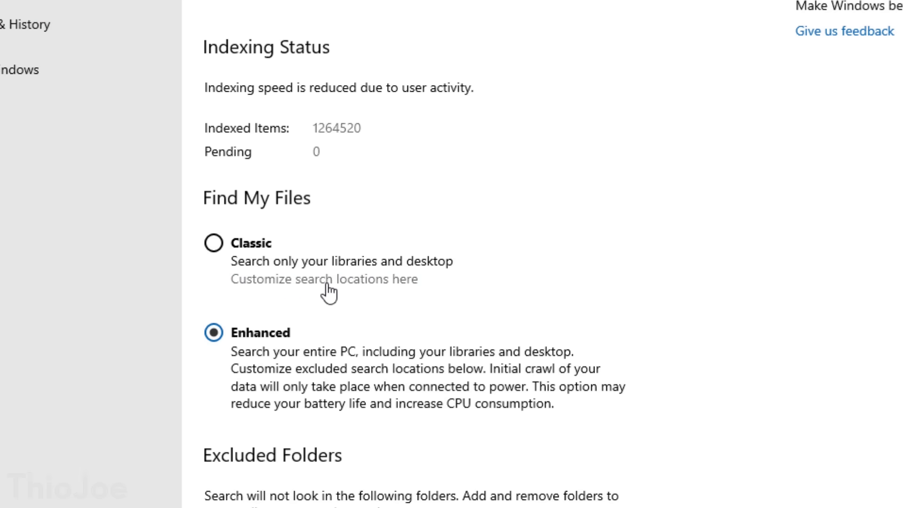
left_click(285, 100)
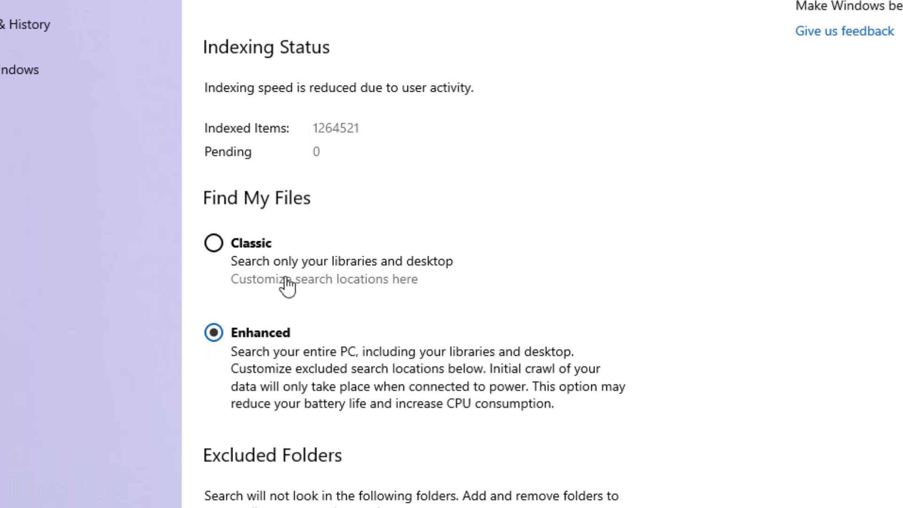
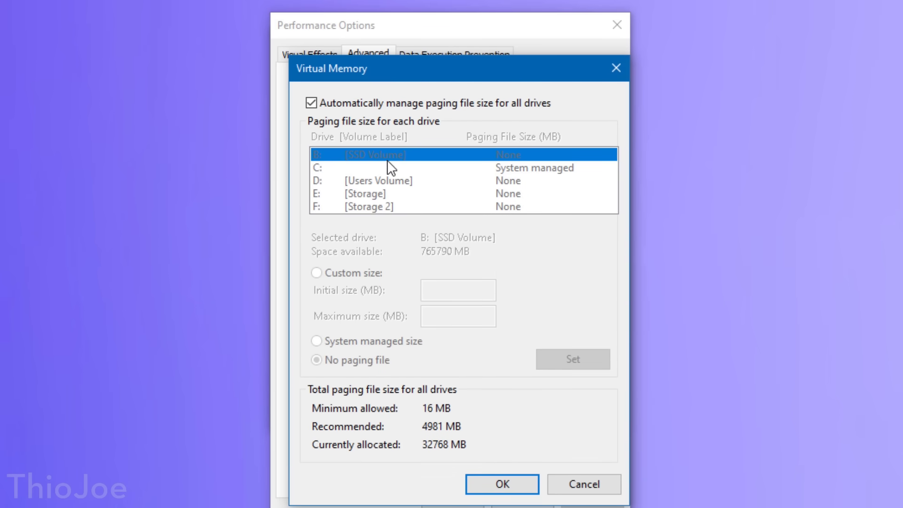
- Turn off automatic paging file size management for all drives in Virtual Memory and select drive C:
left_click(360, 103)
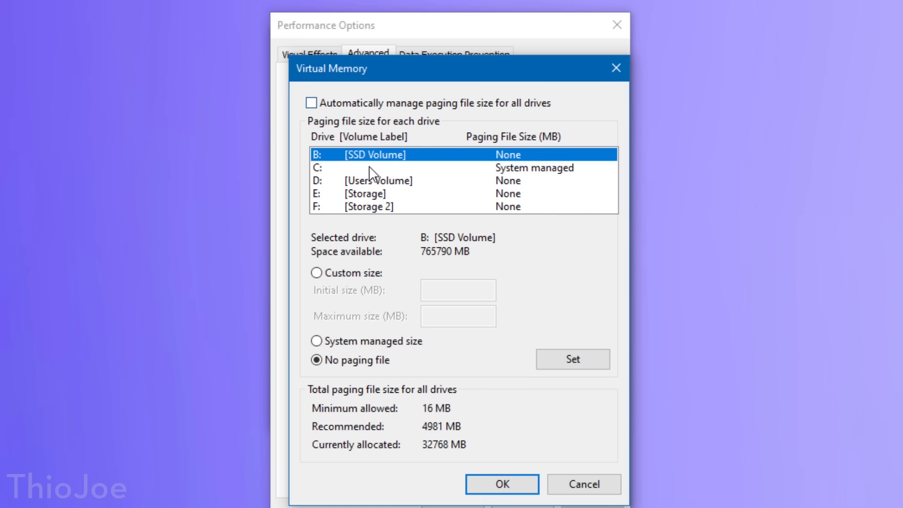
left_click(365, 168)
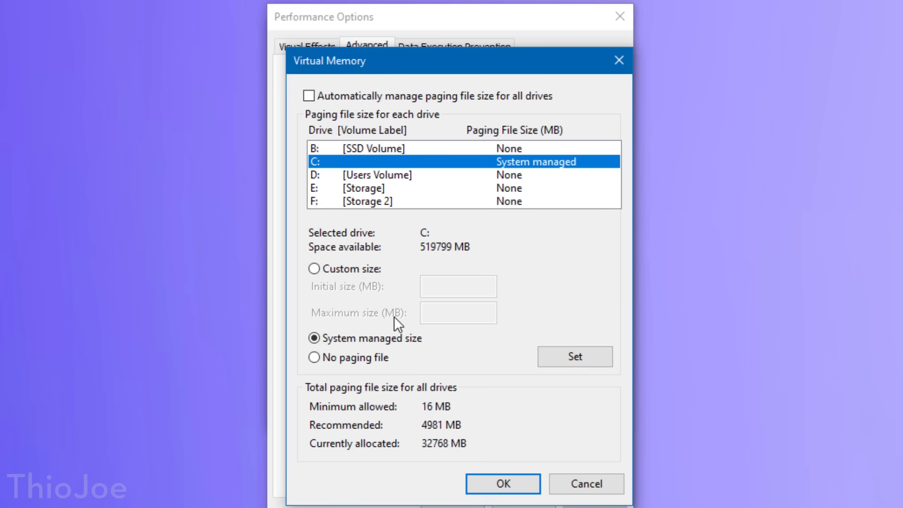
- Try a custom paging file size for drive C: with an initial size of 5000 MB and a maximum of 64000 MB
left_click(354, 269)
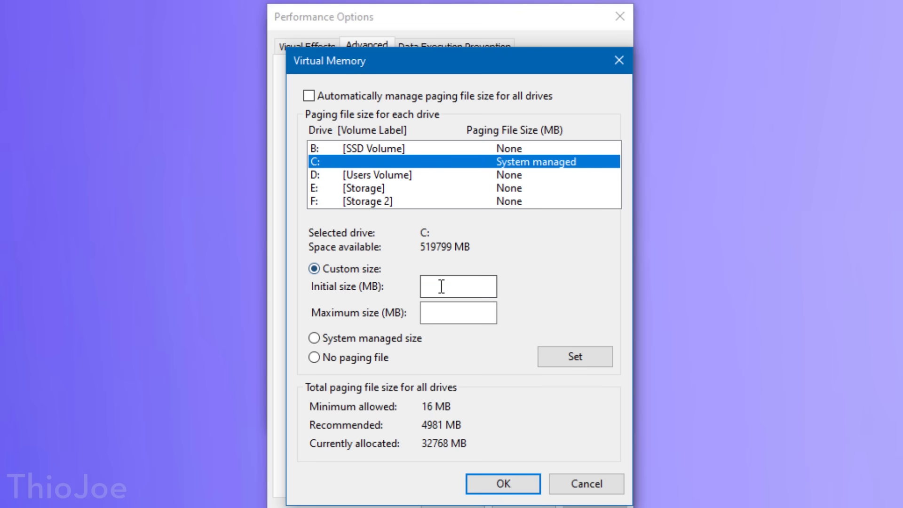
left_click(448, 309)
type("64000")
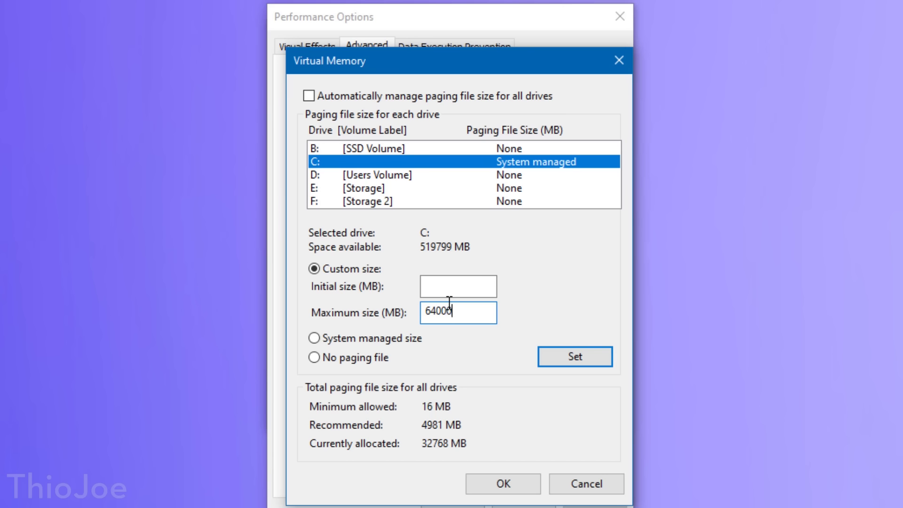
left_click(472, 283)
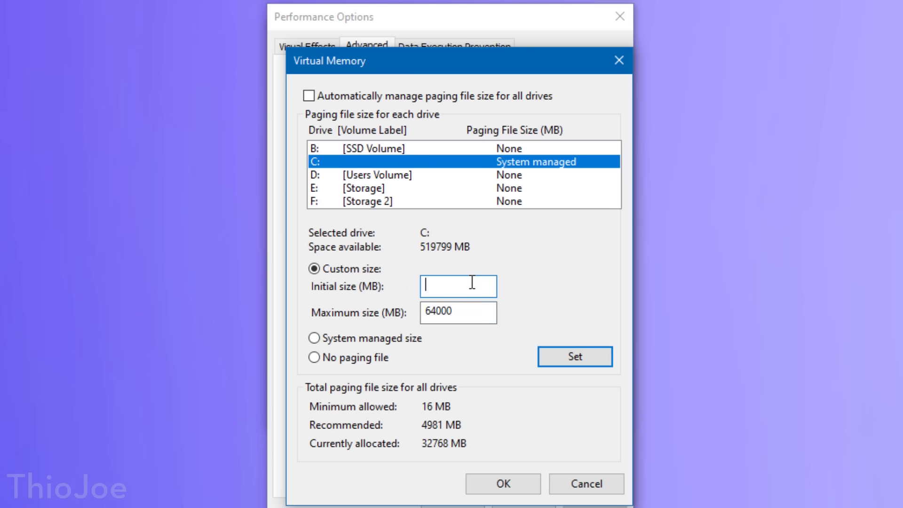
type("5000")
- Choose System managed size for the paging file on drive C:, and do the same for drive B: [SSD Volume]
left_click(368, 339)
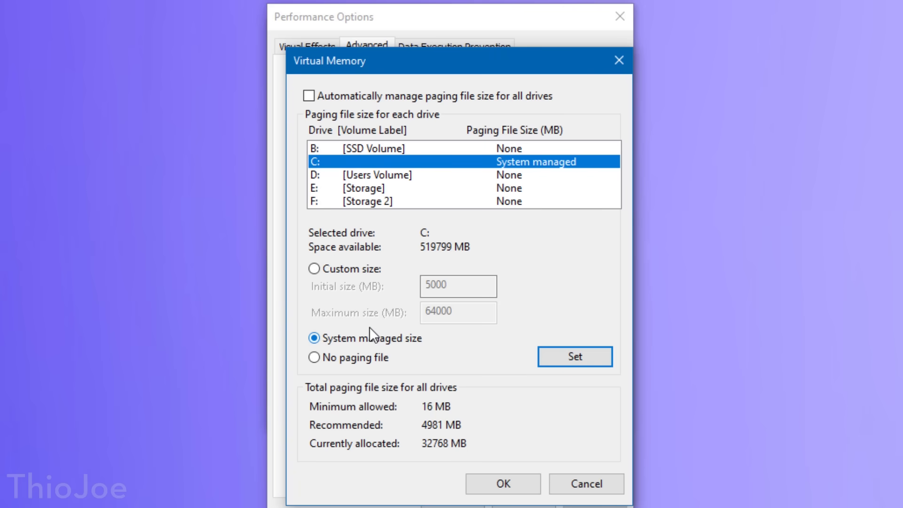
left_click(374, 149)
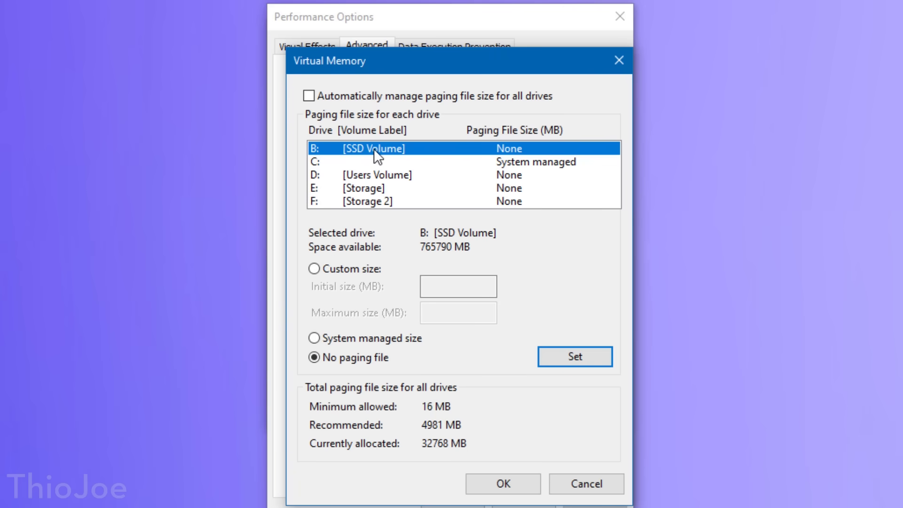
left_click(368, 338)
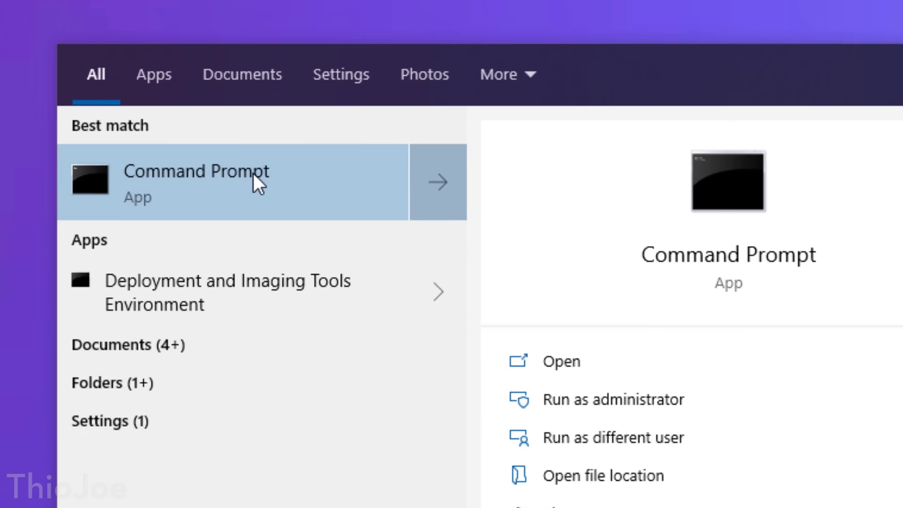
- Run Command Prompt as administrator and start a system file check with "sfc /scannow"
right_click(268, 188)
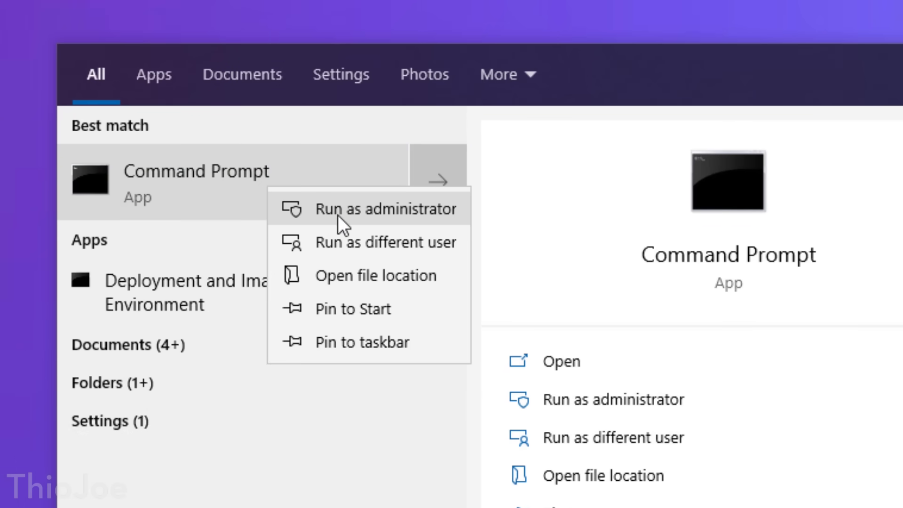
left_click(380, 218)
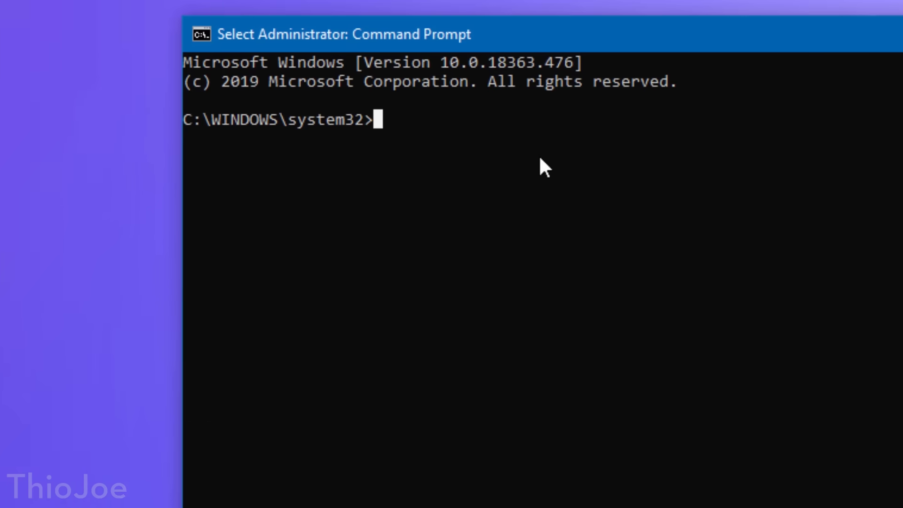
type("sfc /sca")
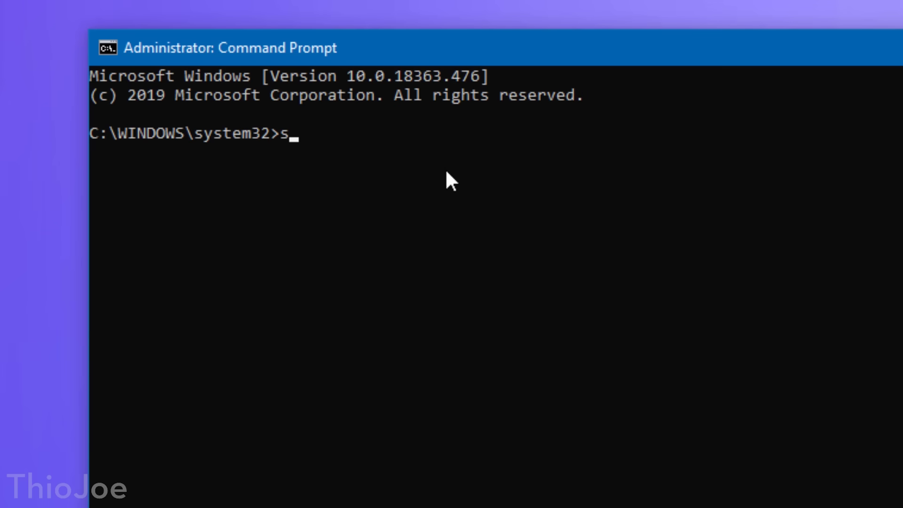
type("nnow")
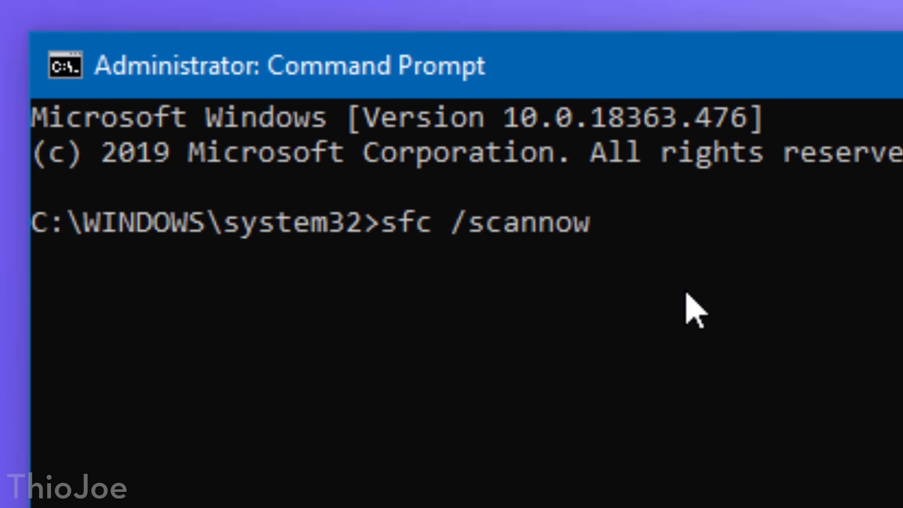
key("Return")
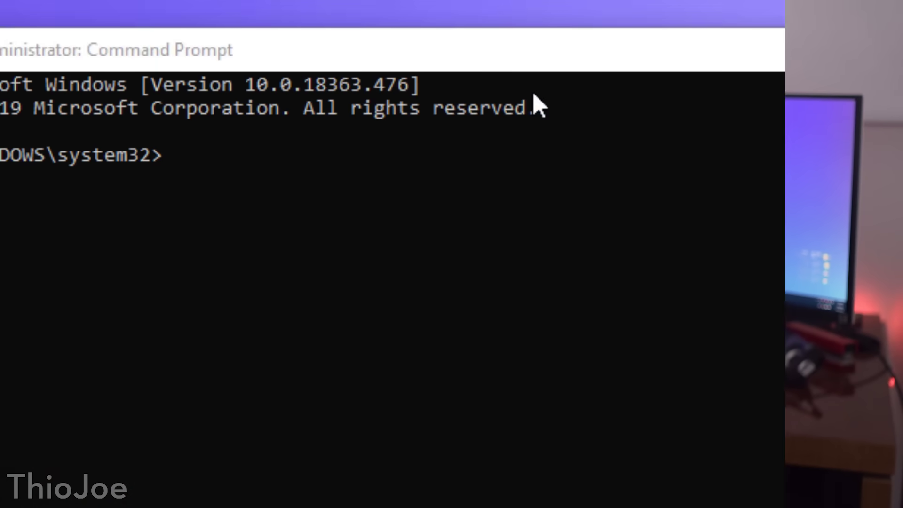
- Repair the Windows image by running "DISM.exe /Online /Cleanup-image /Restorehealth" in the administrator Command Prompt
type("DISM.exe /Online /Cleanup-image /Restorehealth")
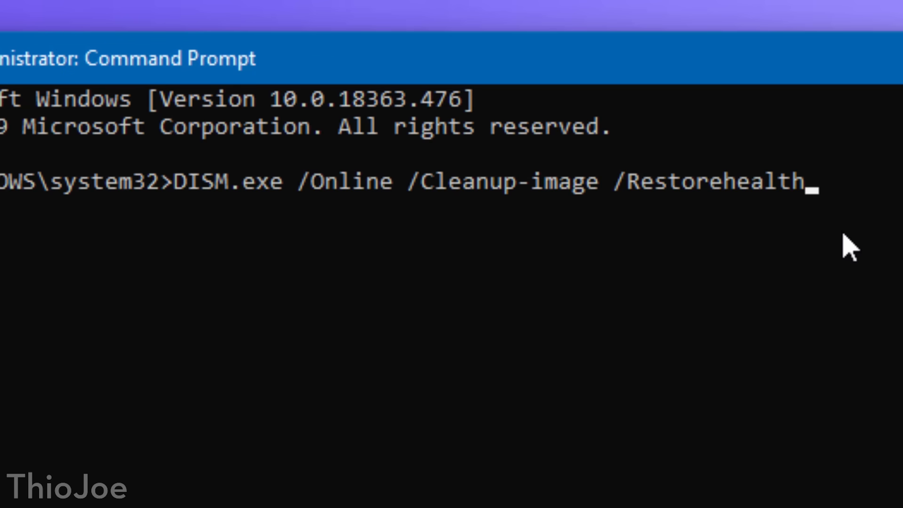
key("Return")
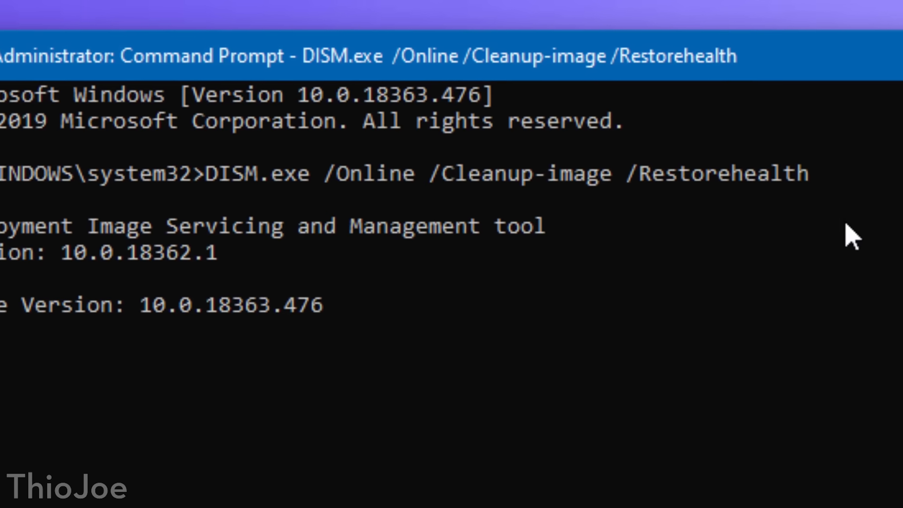
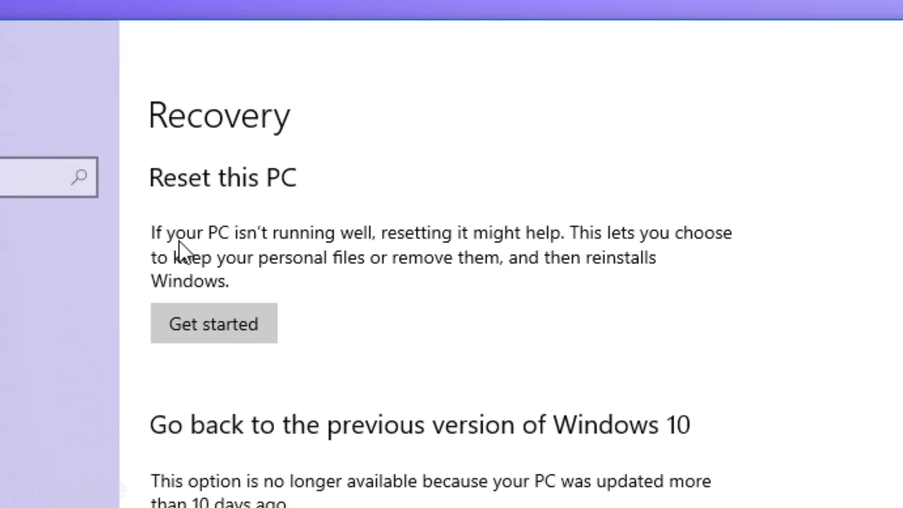
- Start the Reset this PC process from the Windows Recovery settings
left_click(233, 329)
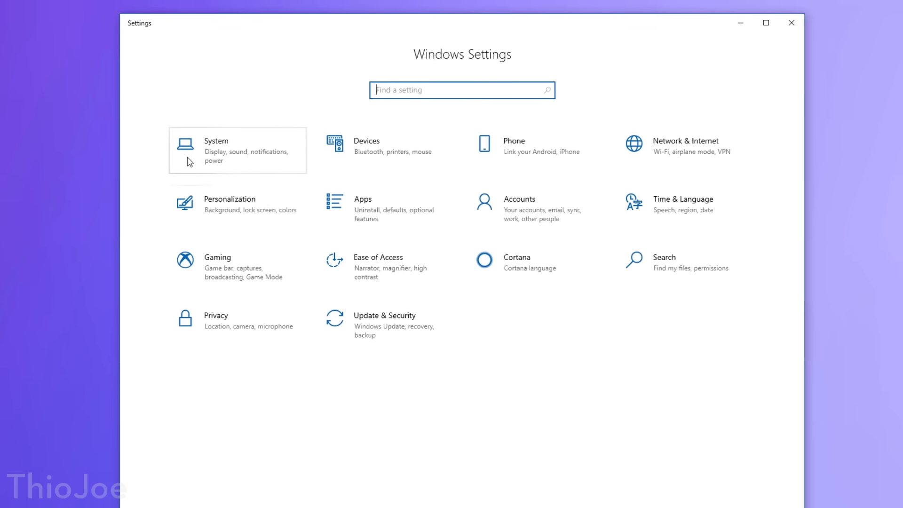
- Open the Notifications & actions page of the Windows System settings
left_click(188, 162)
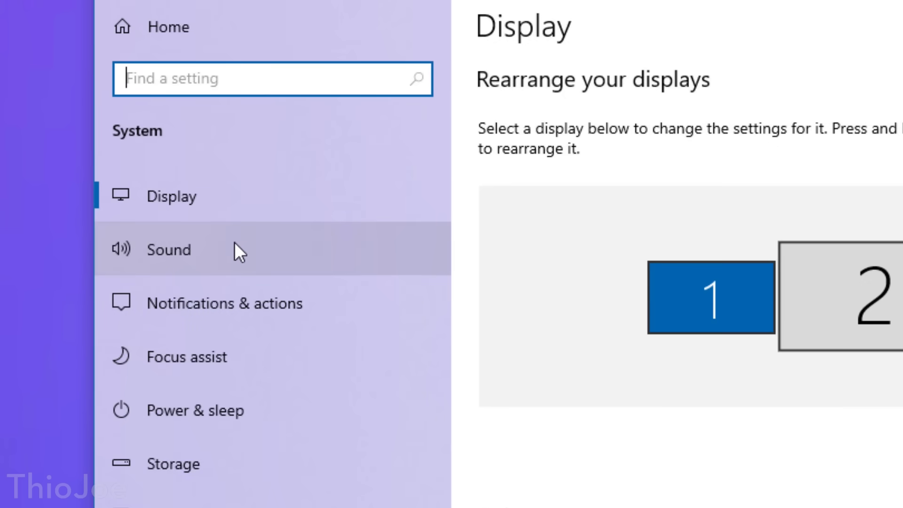
left_click(267, 312)
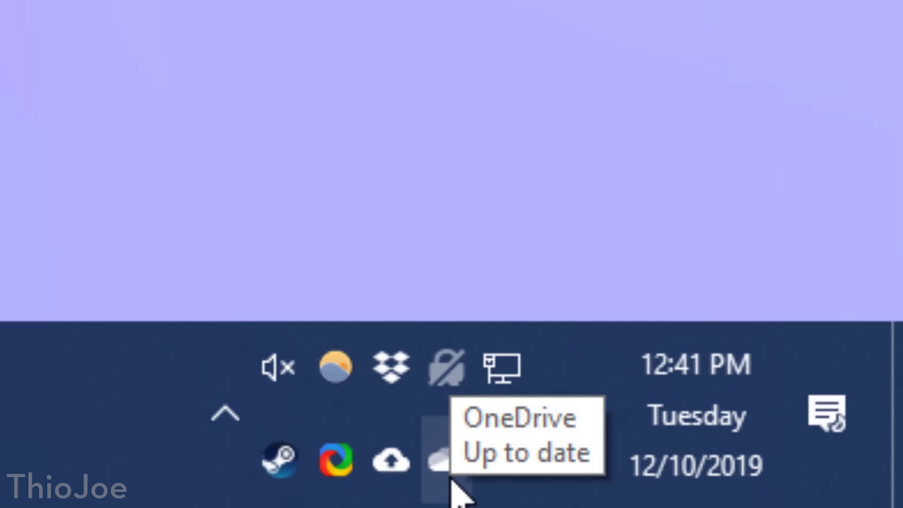
- Open the settings of the OneDrive sync client running in the background
right_click(454, 491)
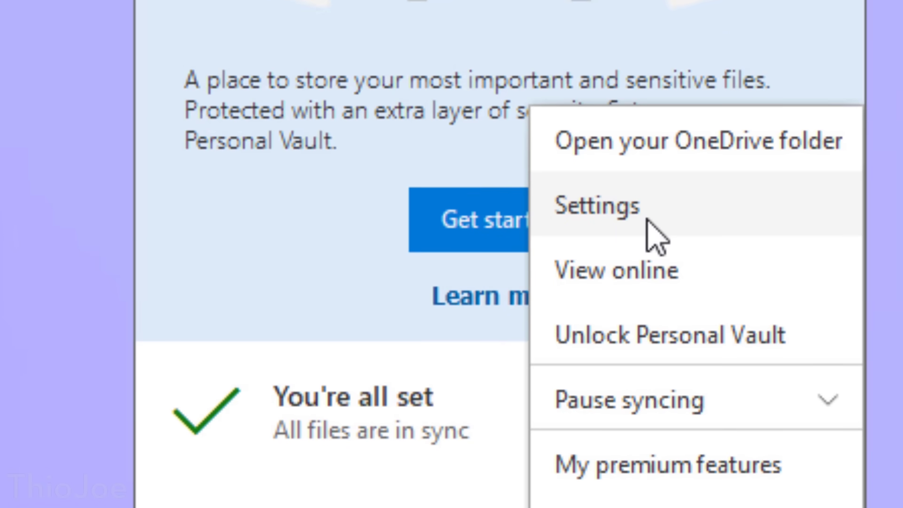
left_click(649, 221)
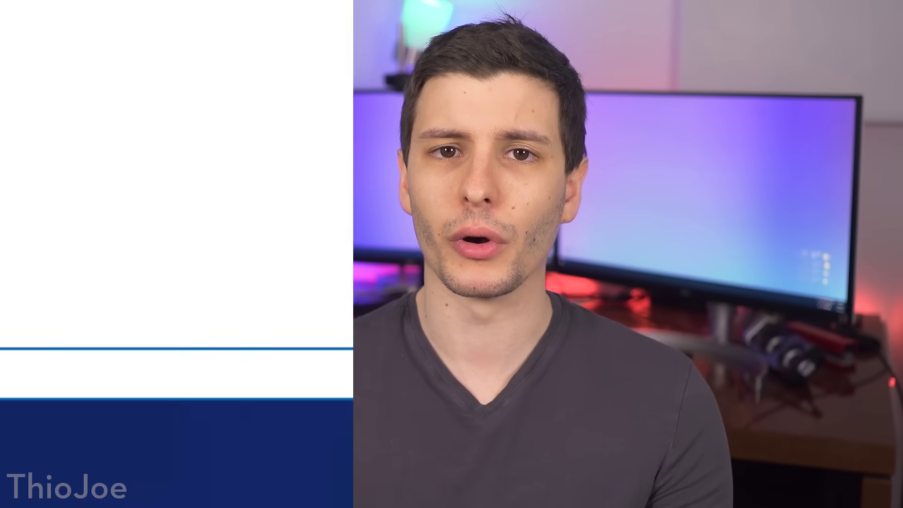
- Run "perfmon /report" to generate a system diagnostics report, enlarge its window and examine the Basic System Checks
type("/report")
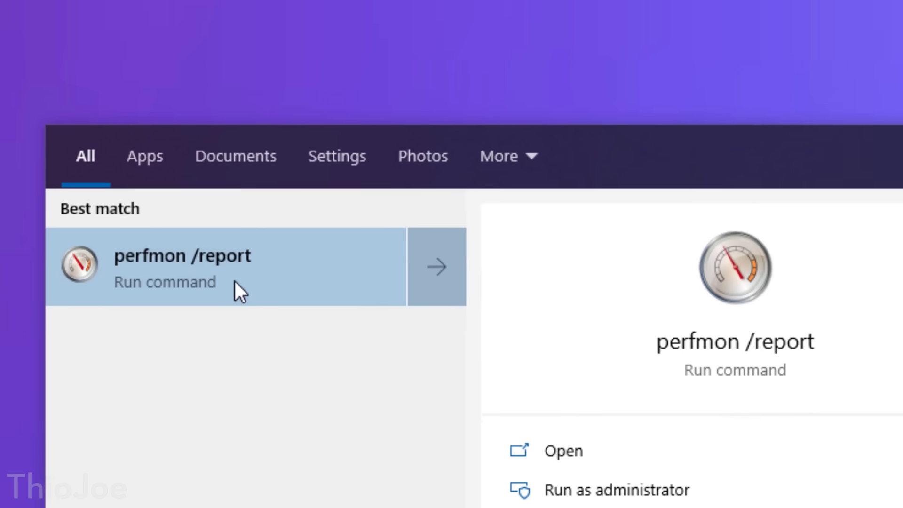
left_click(269, 256)
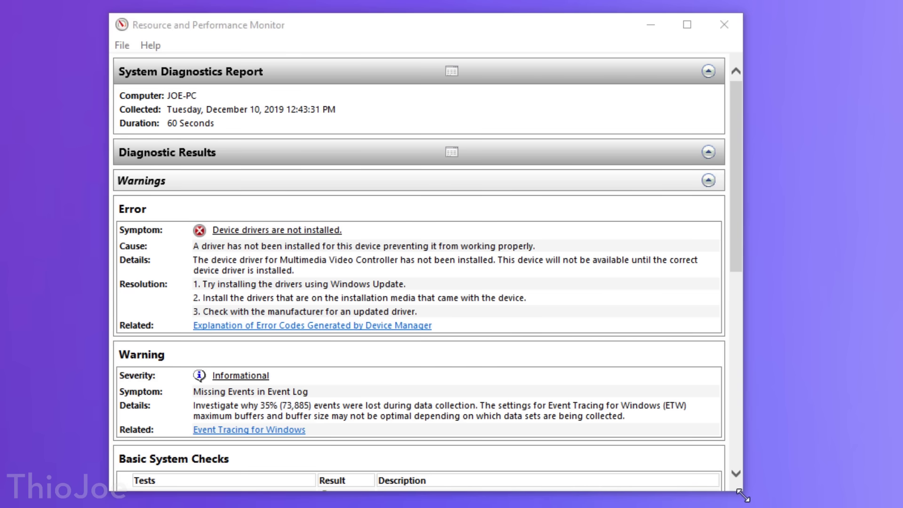
left_click_drag(743, 495, 900, 507)
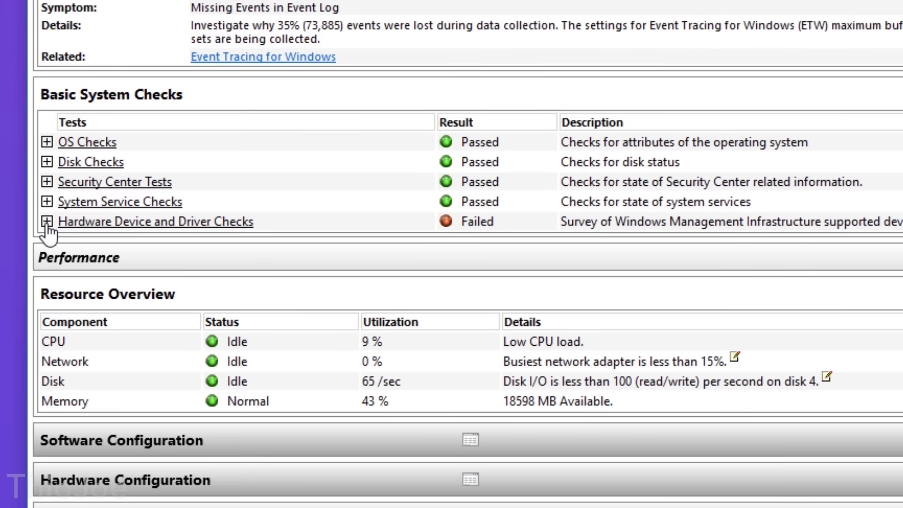
left_click(186, 381)
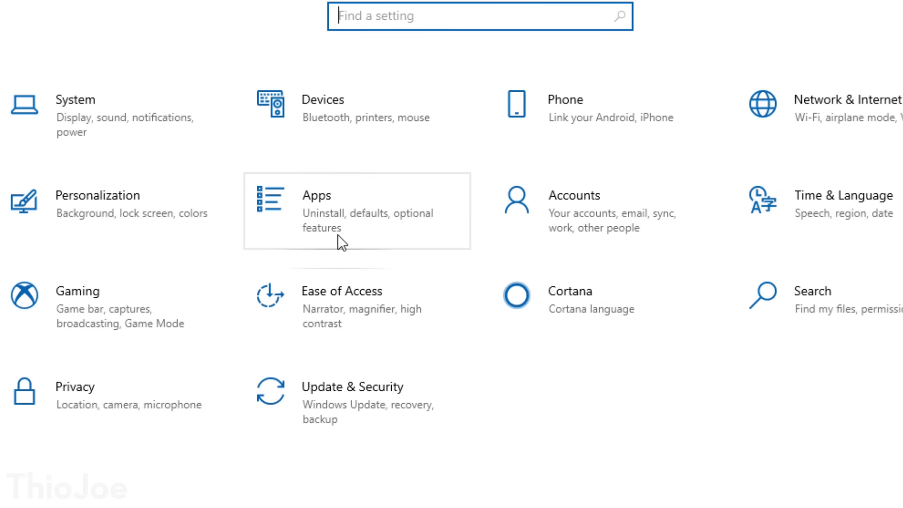
- Open Apps & features in Windows Settings and show the options for 3D Viewer and 7-Zip 19.00 (x64)
left_click(360, 230)
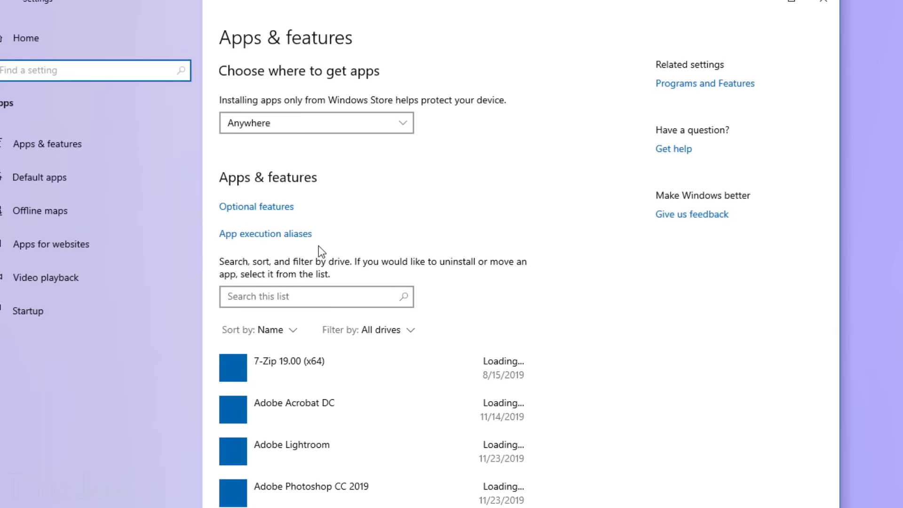
scroll(372, 329, "down", 3)
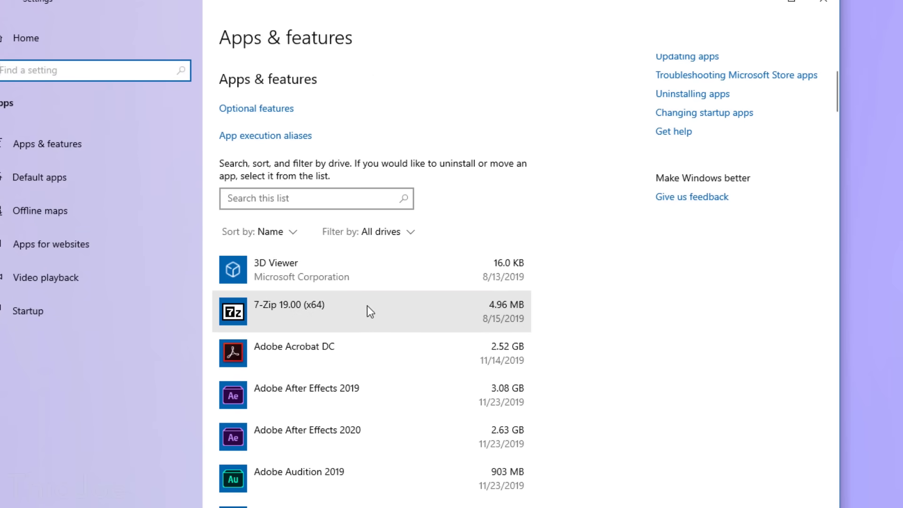
left_click(368, 287)
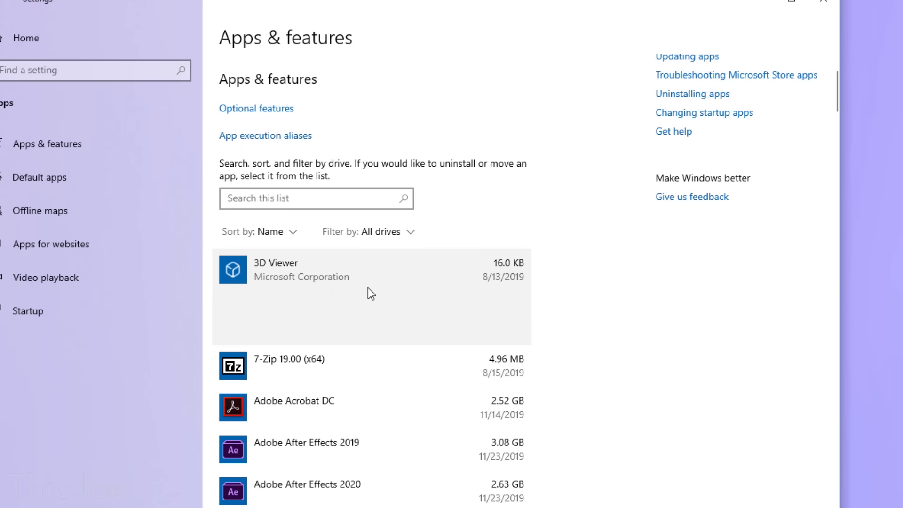
left_click(351, 369)
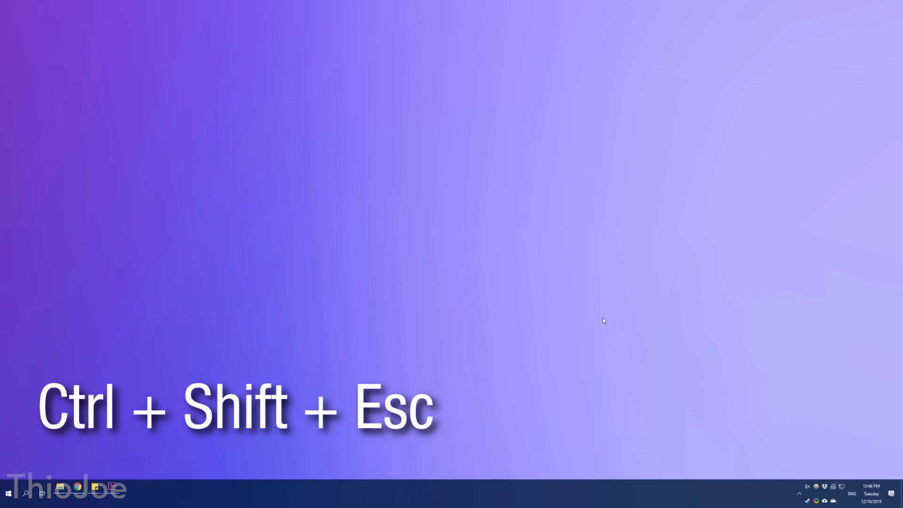
- Open Task Manager's list of startup programs and sort it by startup impact, highest first
key("ctrl+shift+Escape")
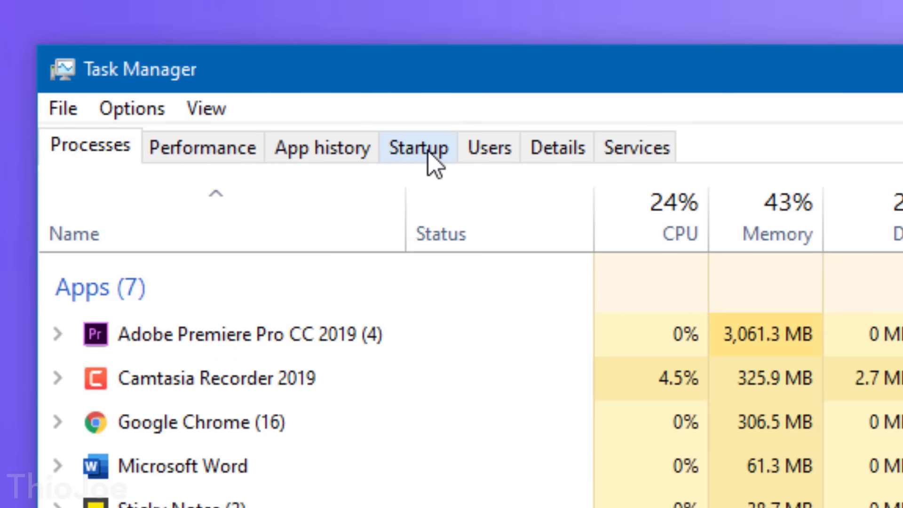
left_click(429, 155)
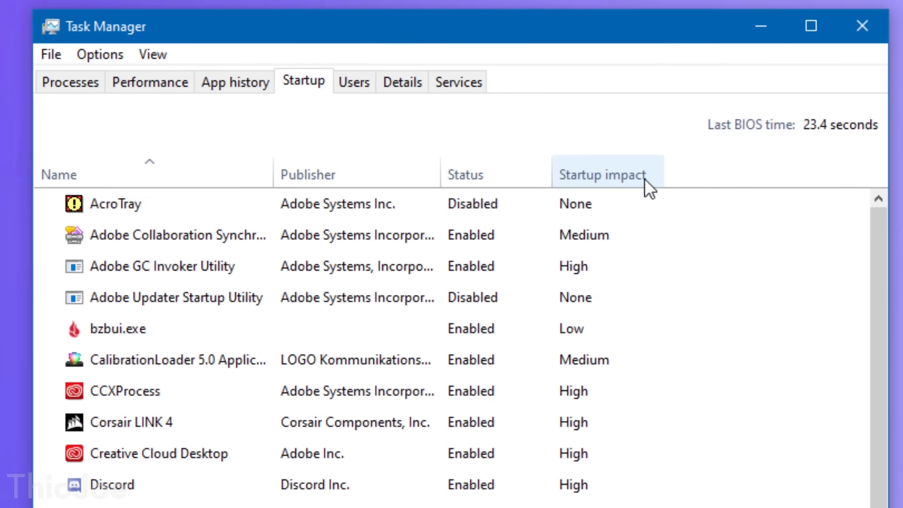
mouse_move(563, 182)
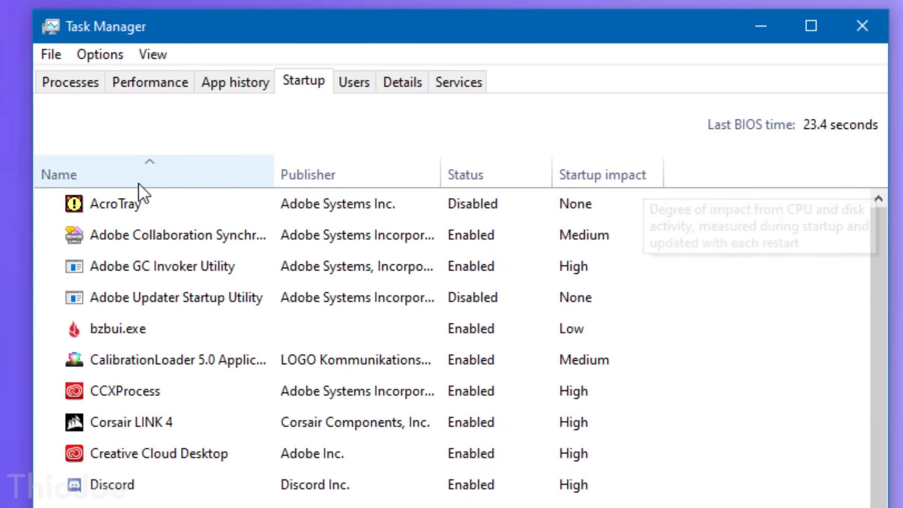
left_click(611, 169)
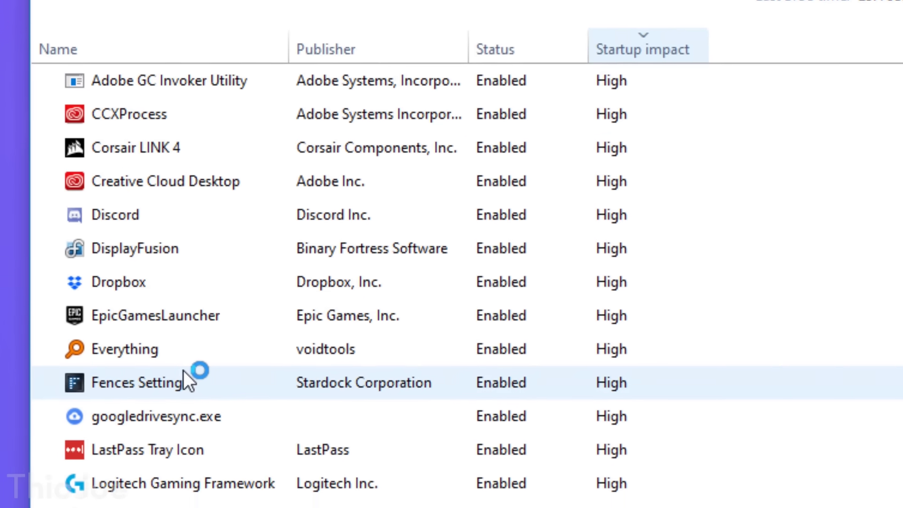
- Disable Creative Cloud Desktop as a startup program
right_click(179, 476)
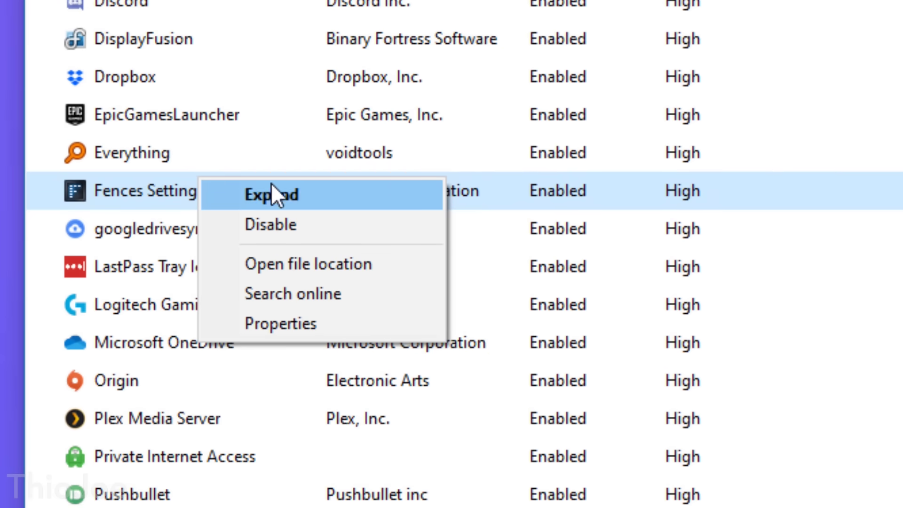
right_click(146, 82)
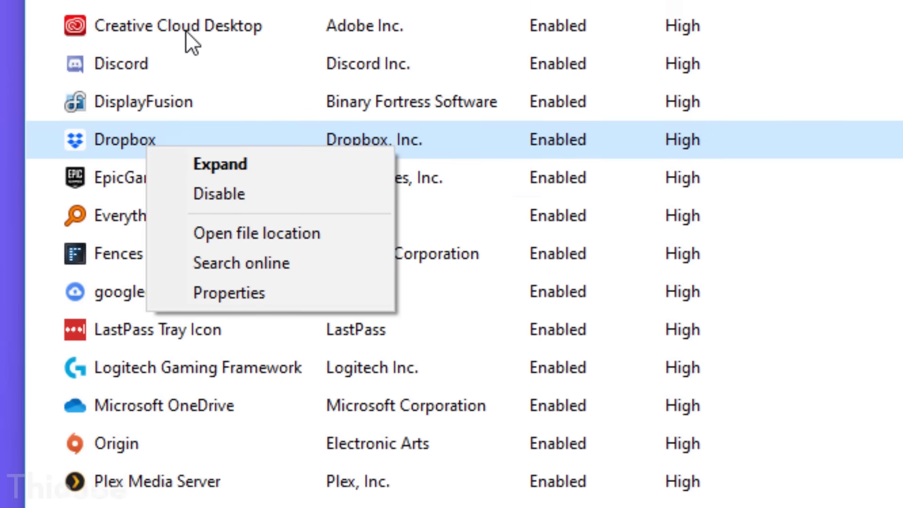
right_click(186, 29)
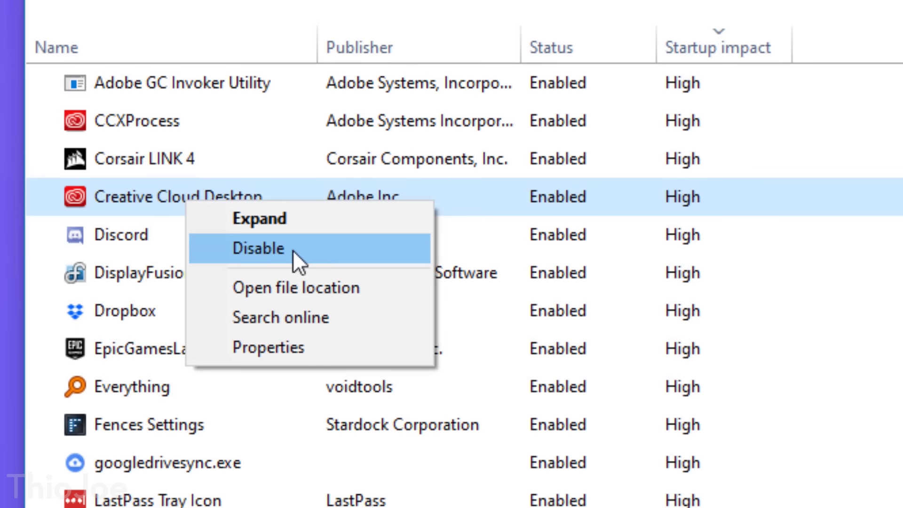
left_click(225, 252)
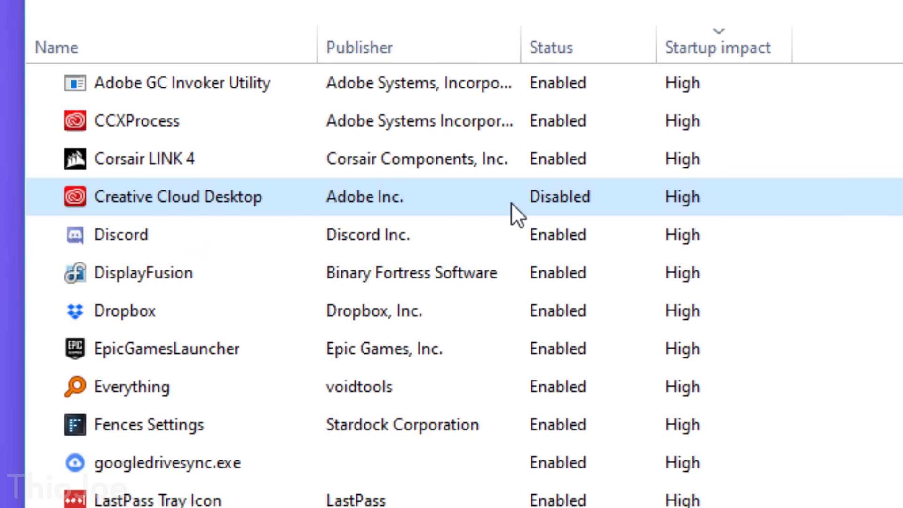
- Switch the Creative Cloud Desktop startup entry back on
right_click(277, 197)
left_click(325, 244)
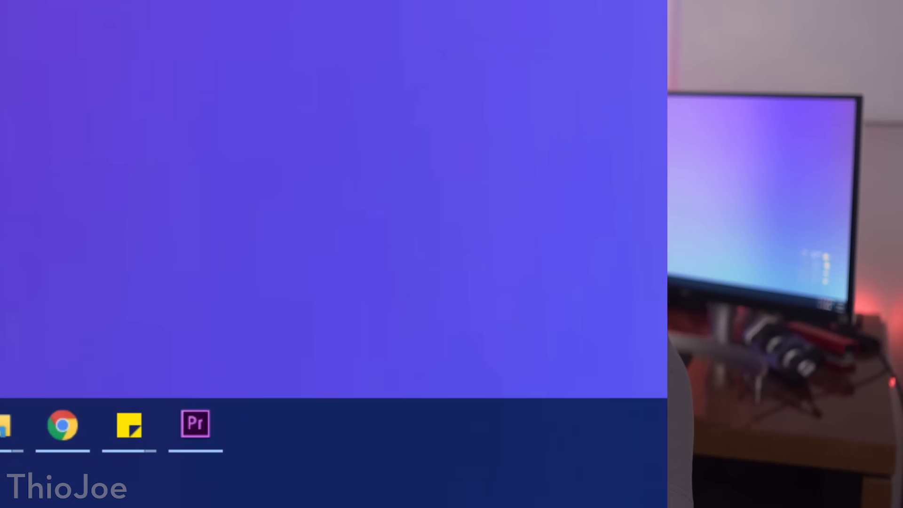
- Bring up the computer's power options for sleeping, shutting down or restarting
left_click(34, 476)
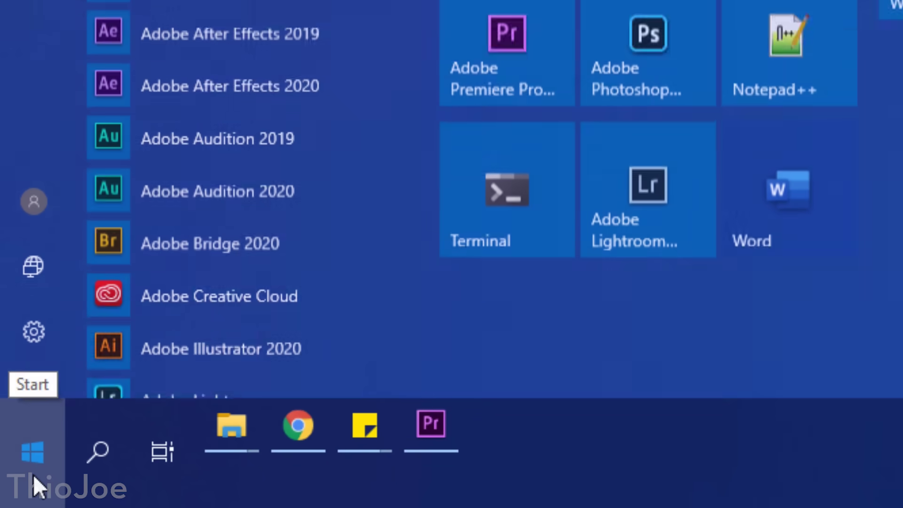
mouse_move(41, 366)
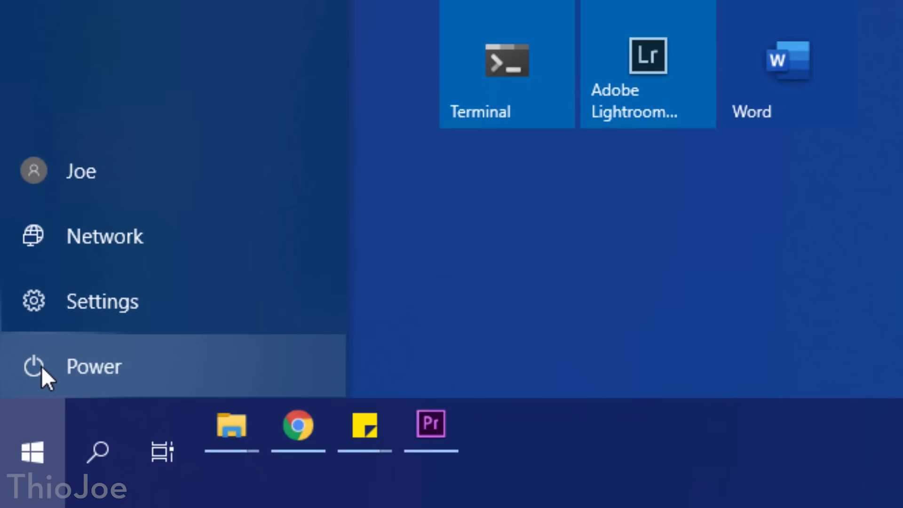
left_click(41, 366)
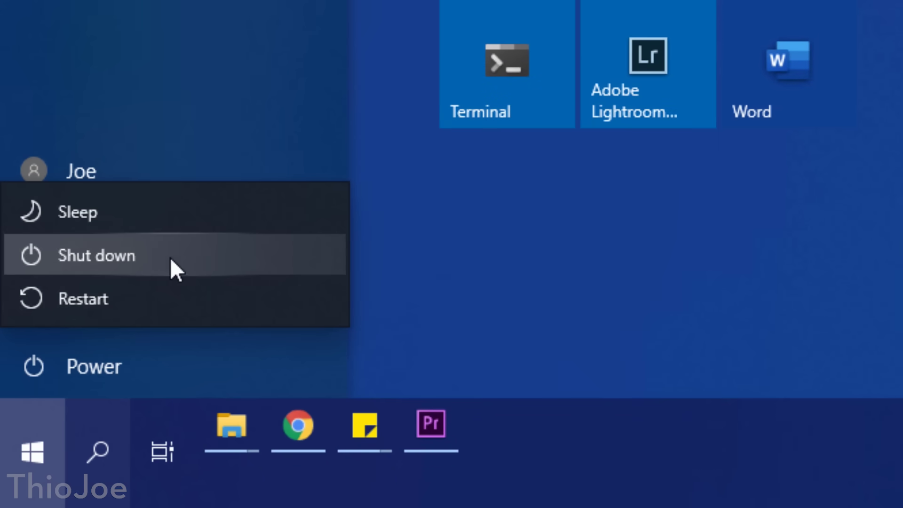